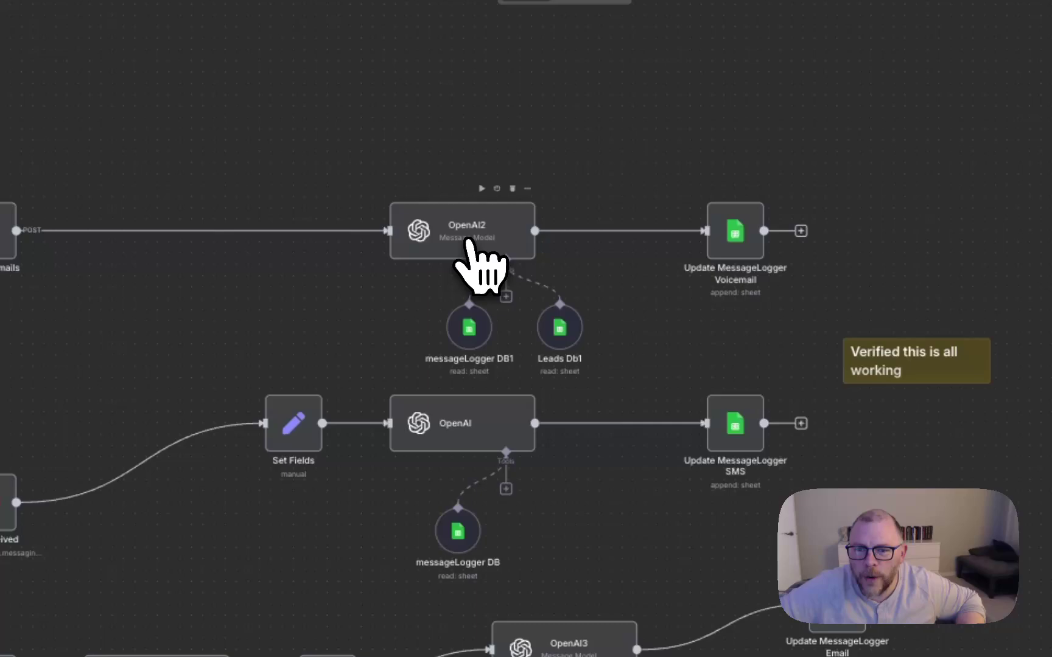
- Drag the OpenAI2 node up and to the left on the canvas
{"action": "mouse_move", "coordinate": [479, 246]}
{"action": "left_mouse_down"}
{"action": "mouse_move", "coordinate": [451, 195]}
{"action": "mouse_move", "coordinate": [453, 218]}
{"action": "left_mouse_up"}
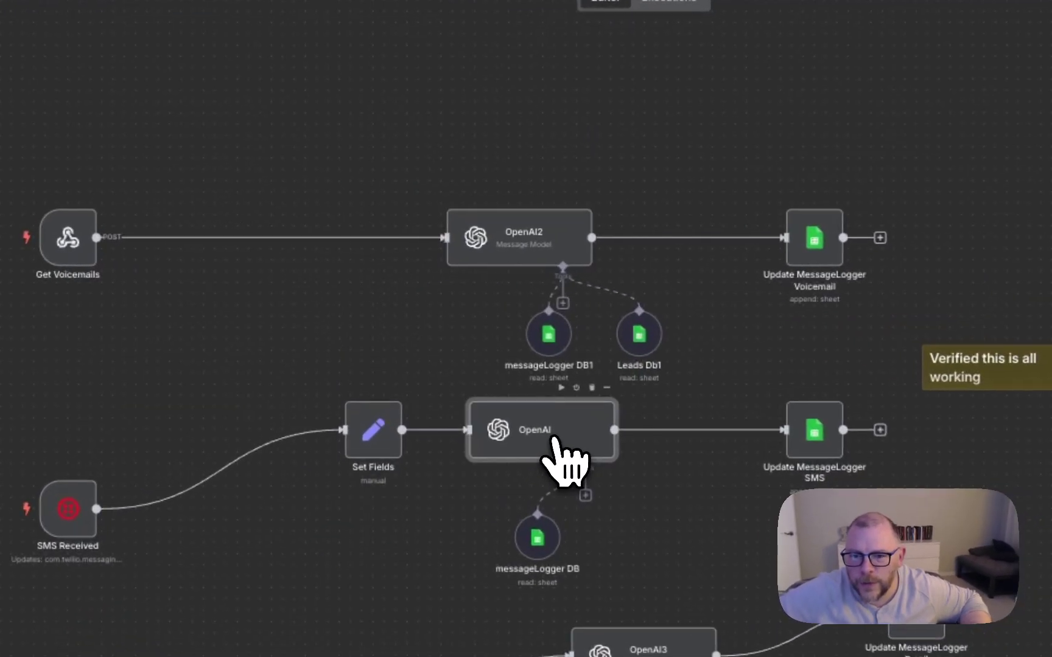
- Expand the OpenAI node's SMS classification prompt and review its Fetch Message History step
{"action": "double_click", "coordinate": [450, 357]}
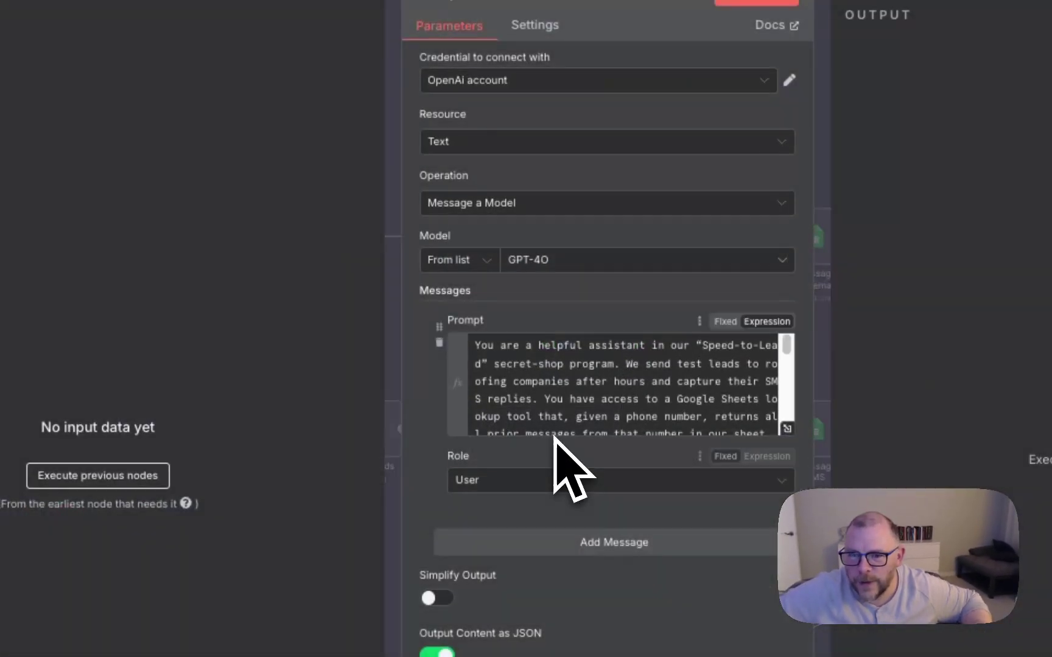
{"action": "left_click", "coordinate": [787, 429]}
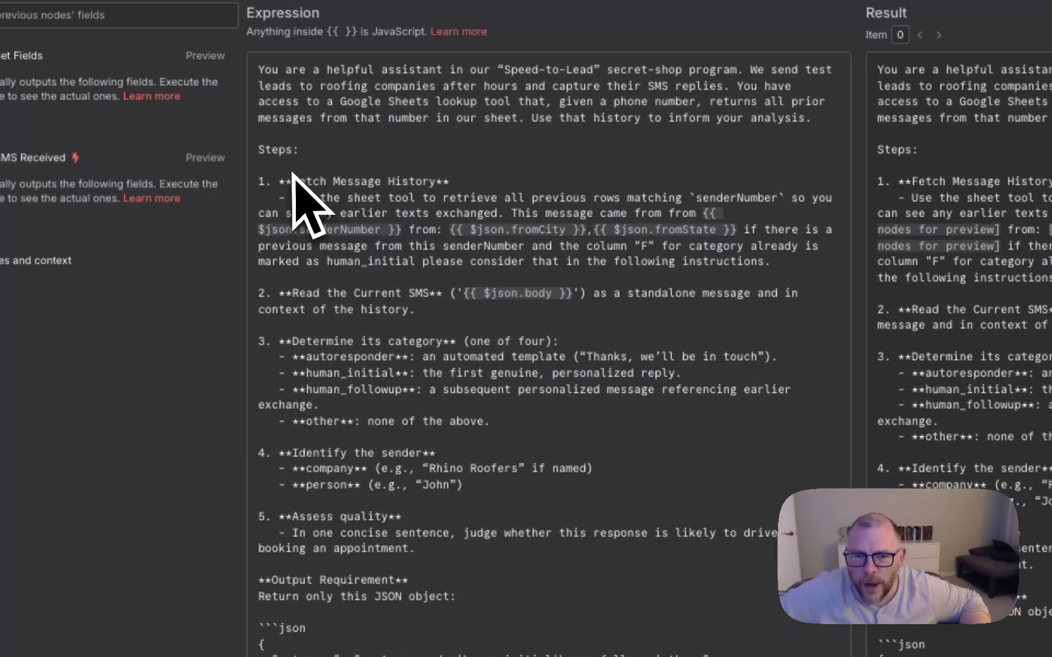
{"action": "left_click_drag", "start_coordinate": [280, 180], "coordinate": [777, 262]}
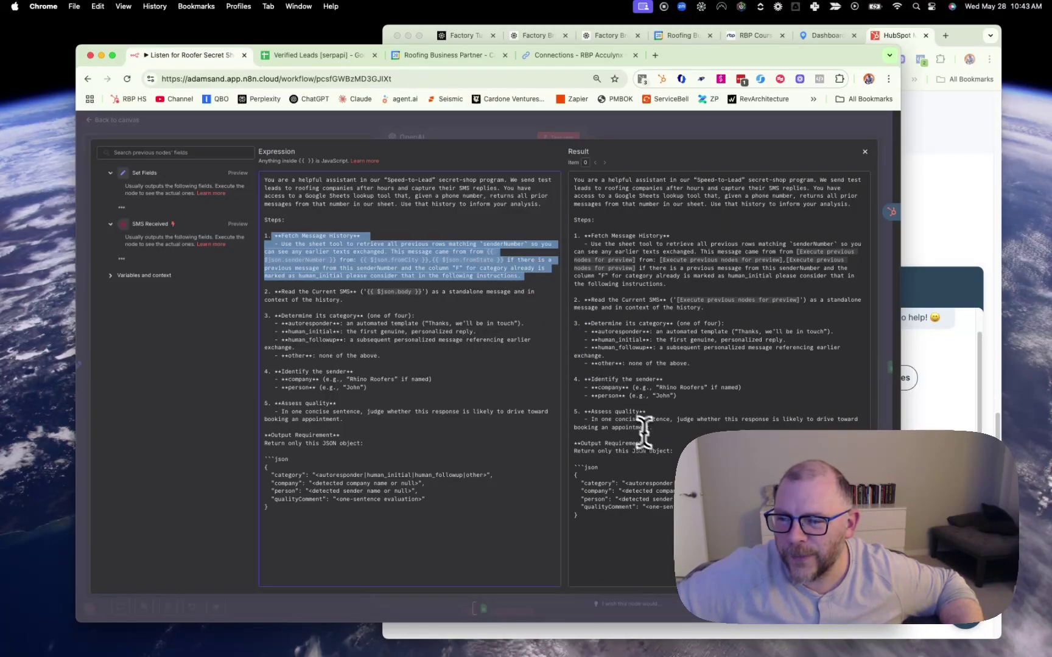
{"action": "left_click", "coordinate": [513, 295]}
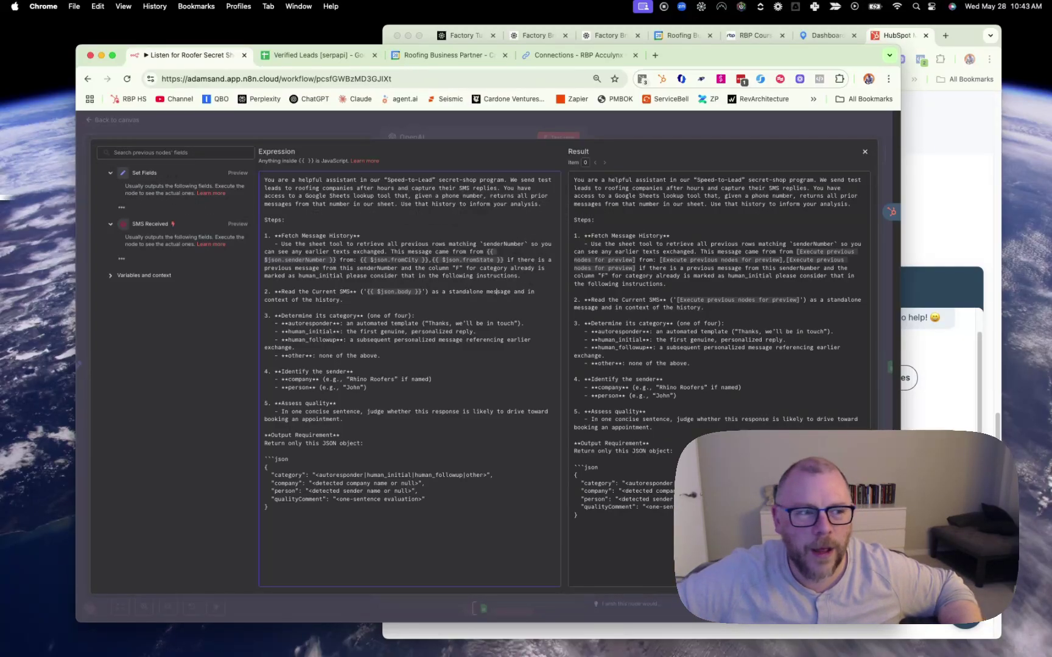
- Load screen.studio in a new Chrome tab
{"action": "left_click", "coordinate": [653, 56]}
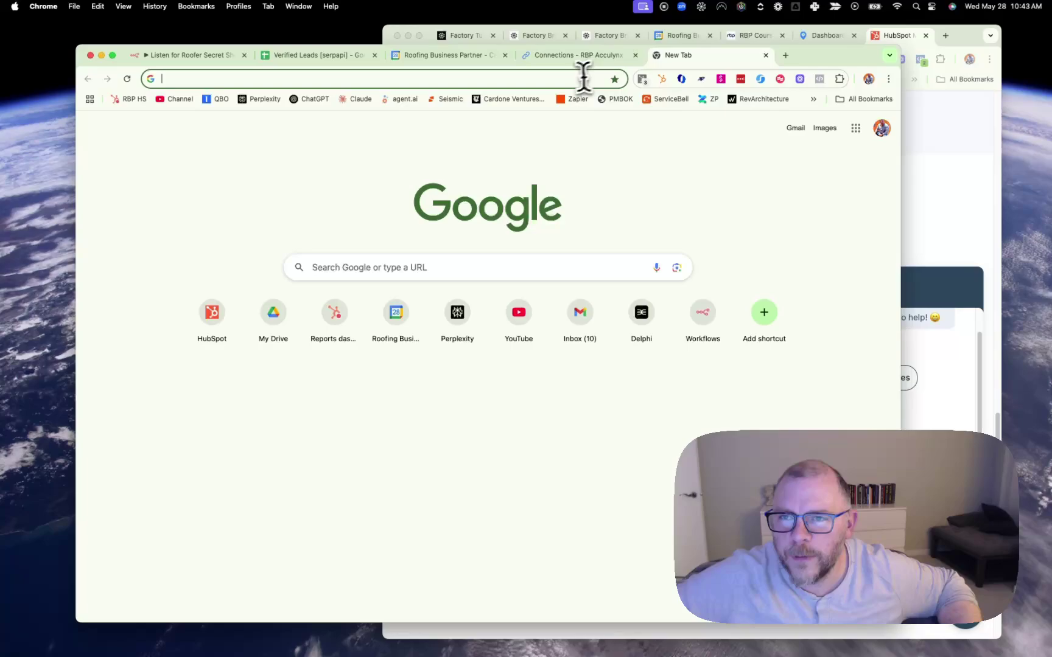
{"action": "type", "text": "scr"}
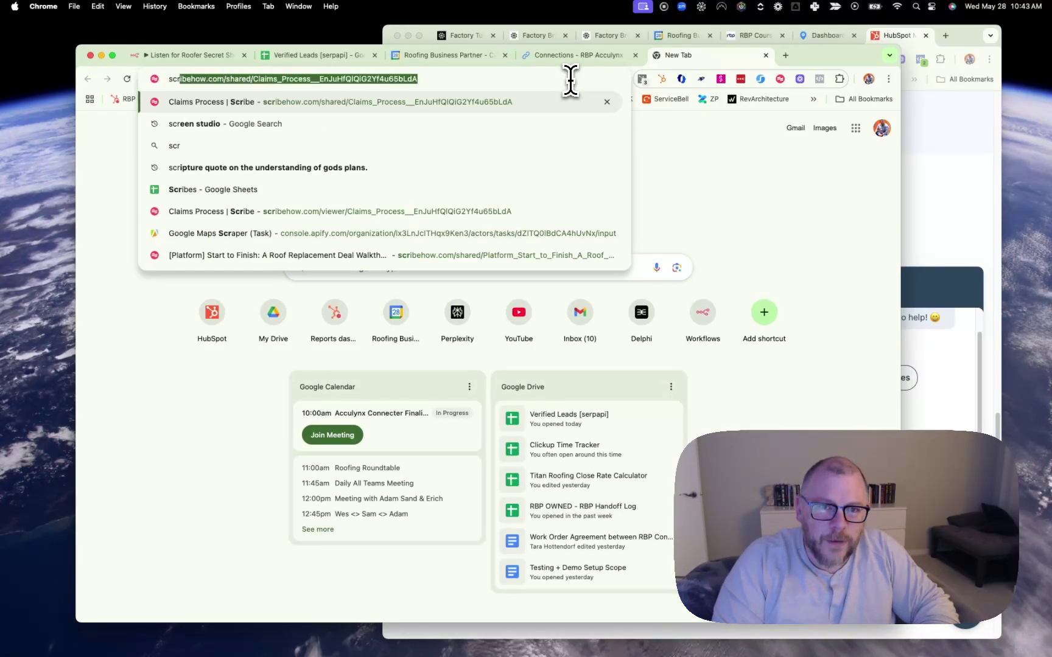
{"action": "type", "text": "een"}
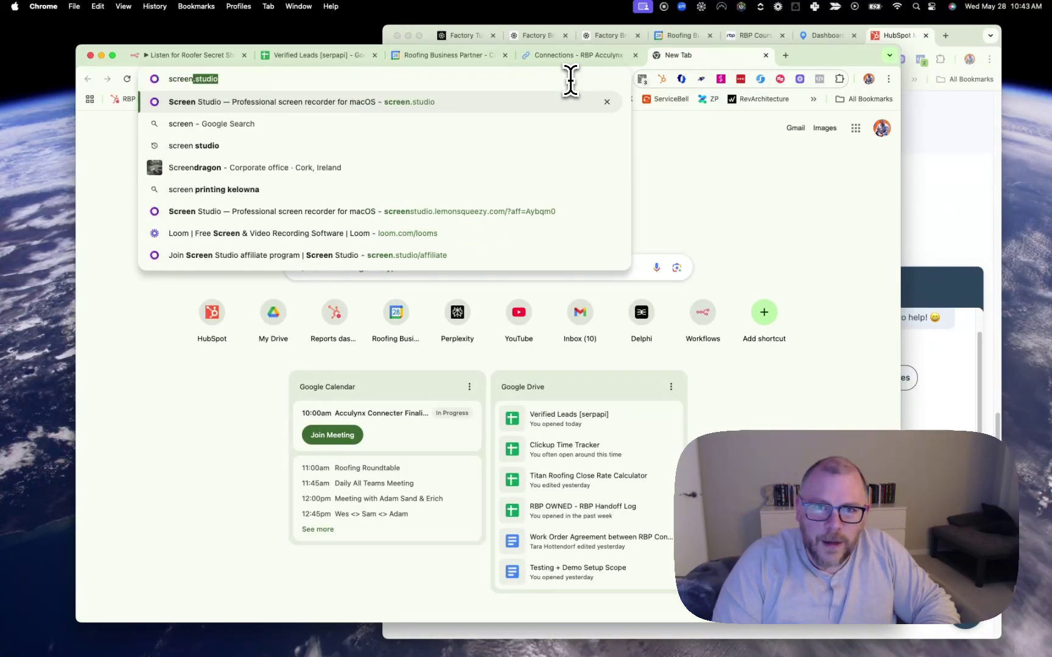
{"action": "key", "text": "Return"}
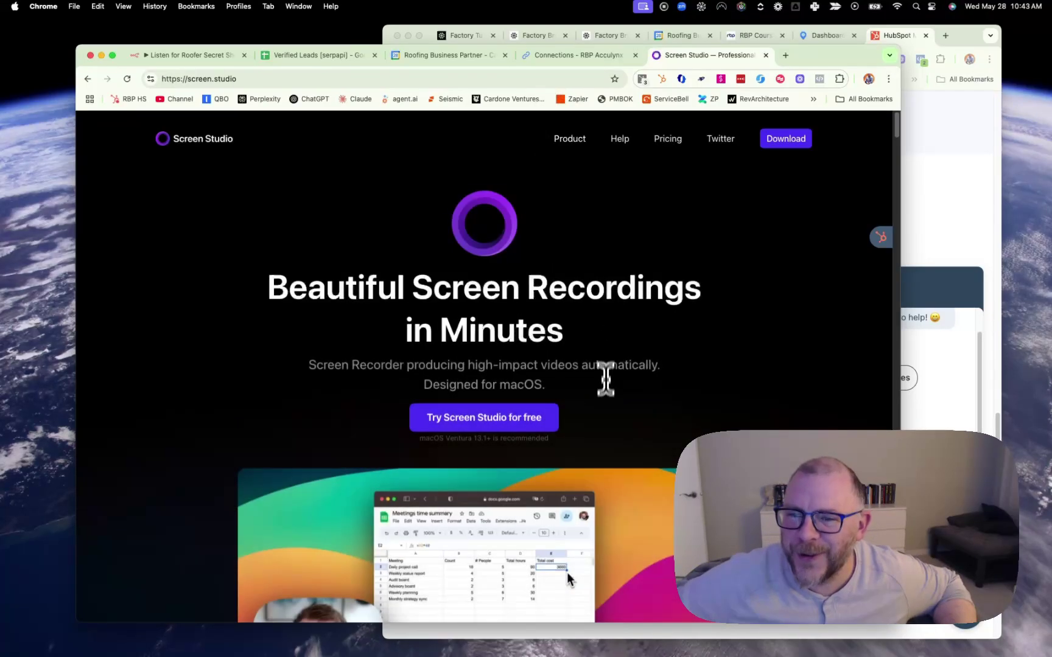
{"action": "scroll", "coordinate": [626, 386], "scroll_direction": "down", "scroll_amount": 2}
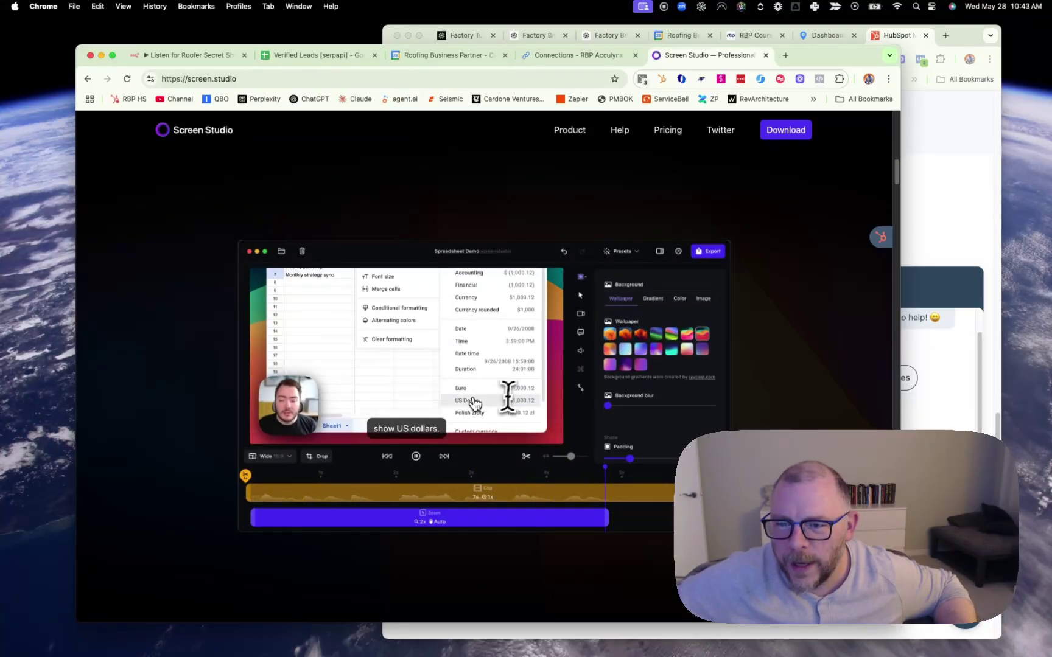
{"action": "scroll", "coordinate": [560, 370], "scroll_direction": "down", "scroll_amount": 5}
{"action": "scroll", "coordinate": [493, 427], "scroll_direction": "down", "scroll_amount": 5}
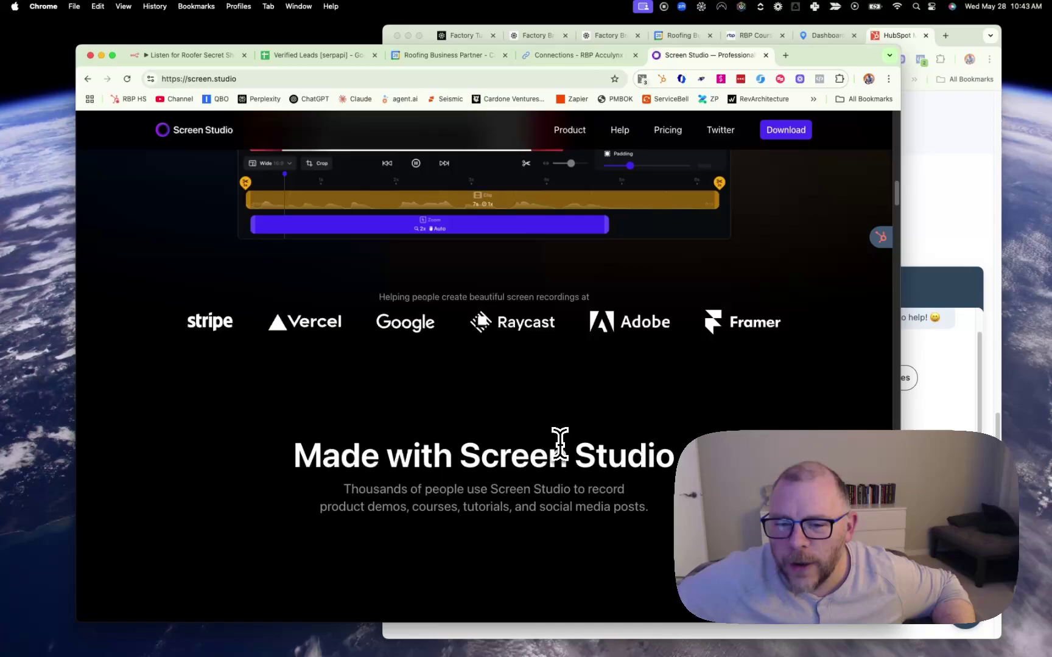
{"action": "scroll", "coordinate": [321, 361], "scroll_direction": "down", "scroll_amount": 5}
{"action": "scroll", "coordinate": [510, 386], "scroll_direction": "down", "scroll_amount": 1}
{"action": "scroll", "coordinate": [493, 386], "scroll_direction": "up", "scroll_amount": 7}
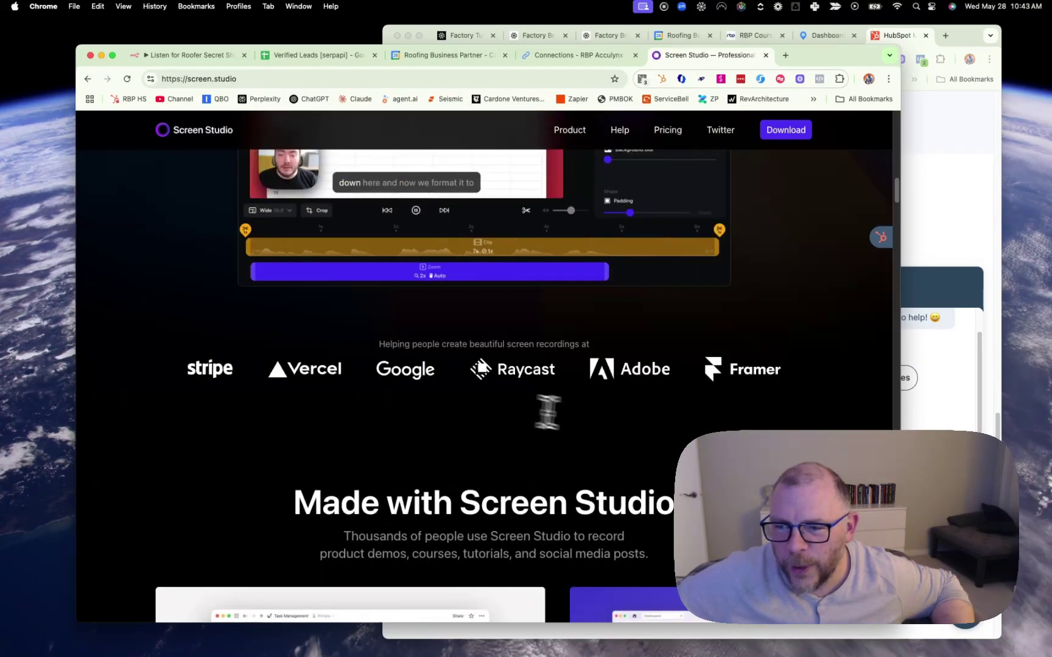
{"action": "scroll", "coordinate": [650, 428], "scroll_direction": "down", "scroll_amount": 4}
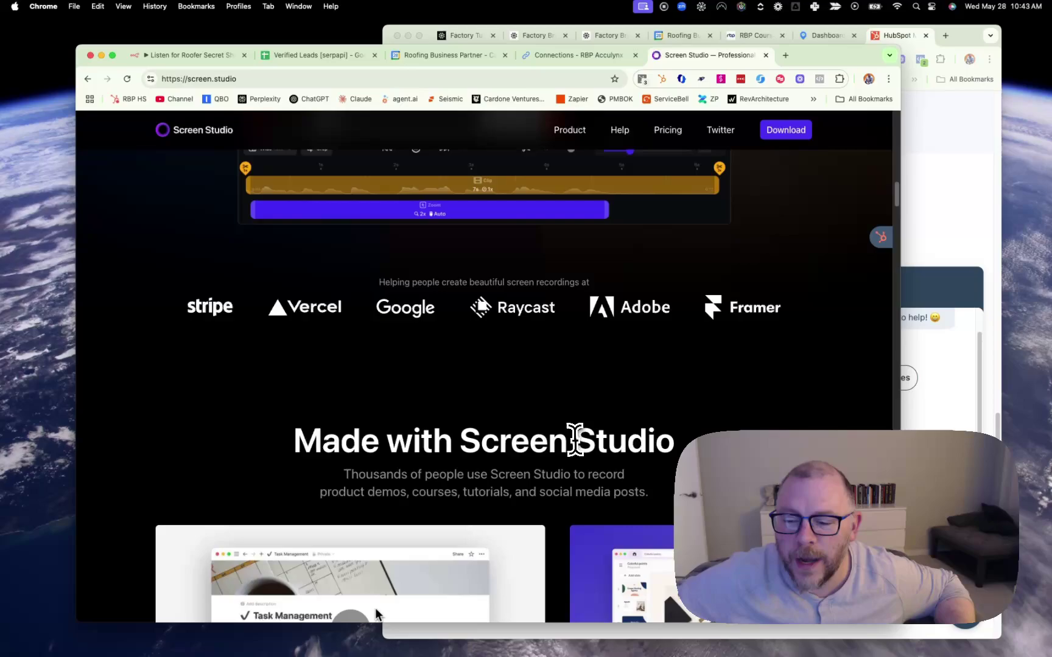
{"action": "scroll", "coordinate": [576, 436], "scroll_direction": "down", "scroll_amount": 4}
{"action": "scroll", "coordinate": [567, 440], "scroll_direction": "down", "scroll_amount": 4}
{"action": "scroll", "coordinate": [511, 445], "scroll_direction": "down", "scroll_amount": 5}
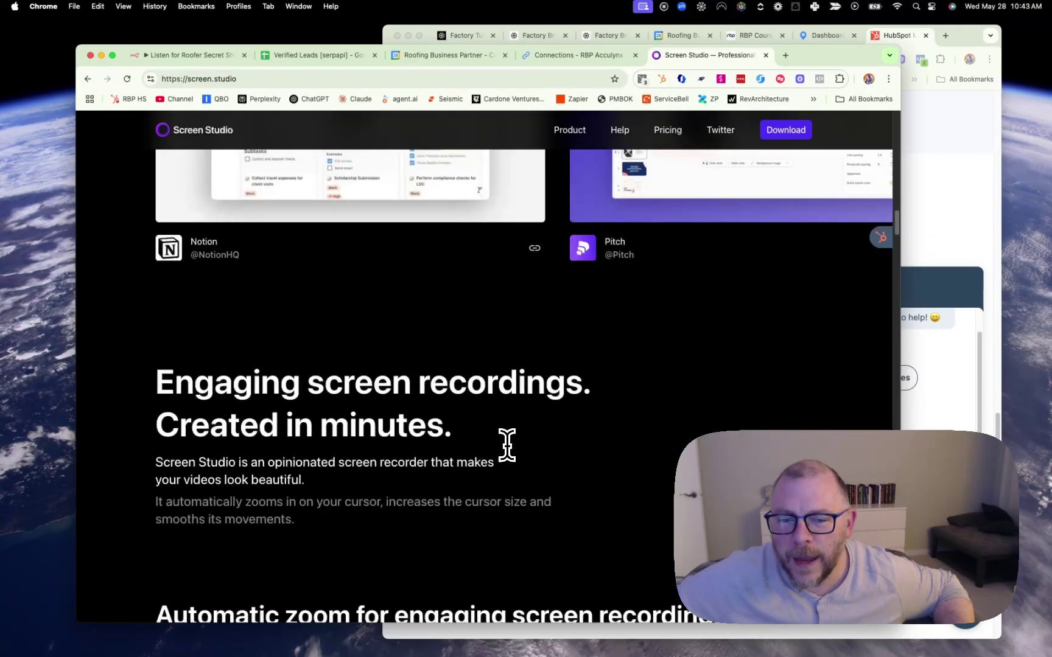
{"action": "scroll", "coordinate": [506, 444], "scroll_direction": "down", "scroll_amount": 5}
{"action": "scroll", "coordinate": [493, 448], "scroll_direction": "down", "scroll_amount": 1}
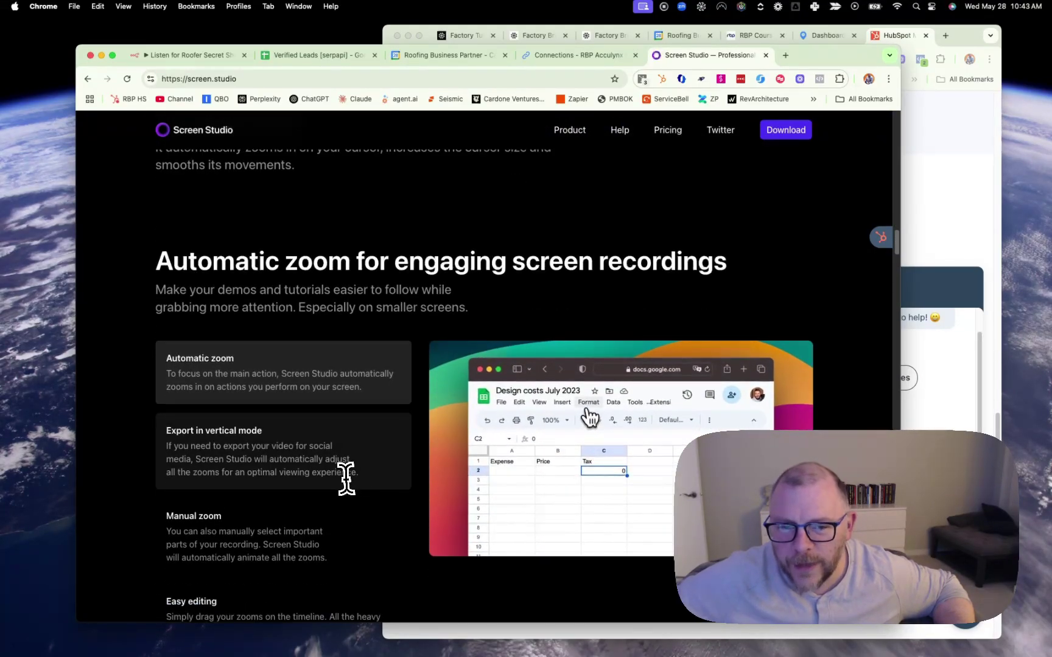
{"action": "scroll", "coordinate": [378, 468], "scroll_direction": "down", "scroll_amount": 2}
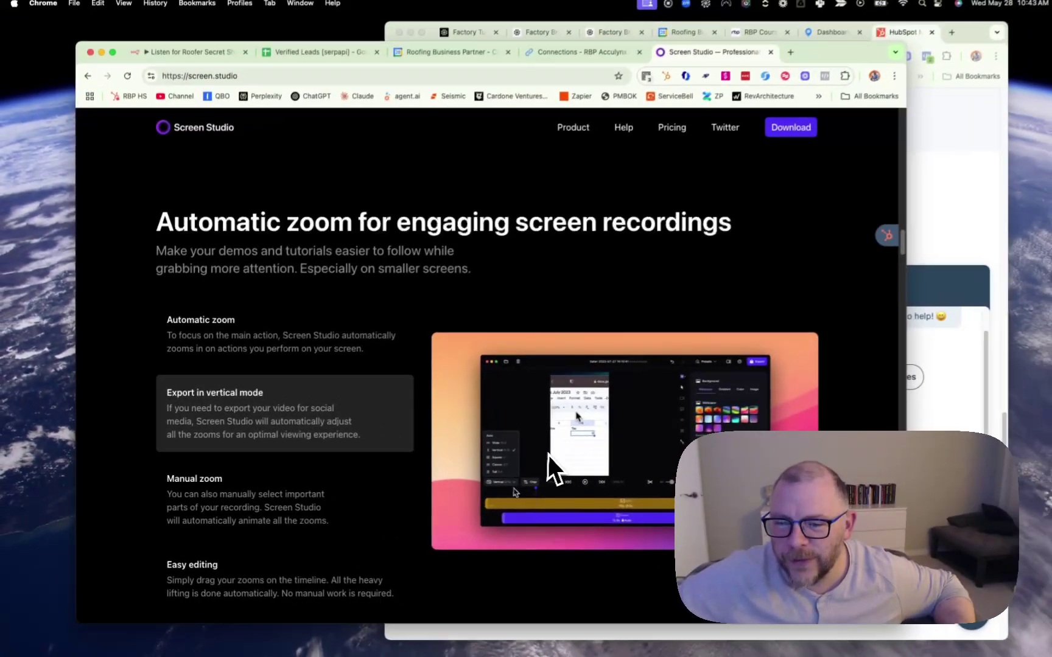
{"action": "scroll", "coordinate": [301, 459], "scroll_direction": "down", "scroll_amount": 5}
{"action": "scroll", "coordinate": [301, 459], "scroll_direction": "down", "scroll_amount": 5}
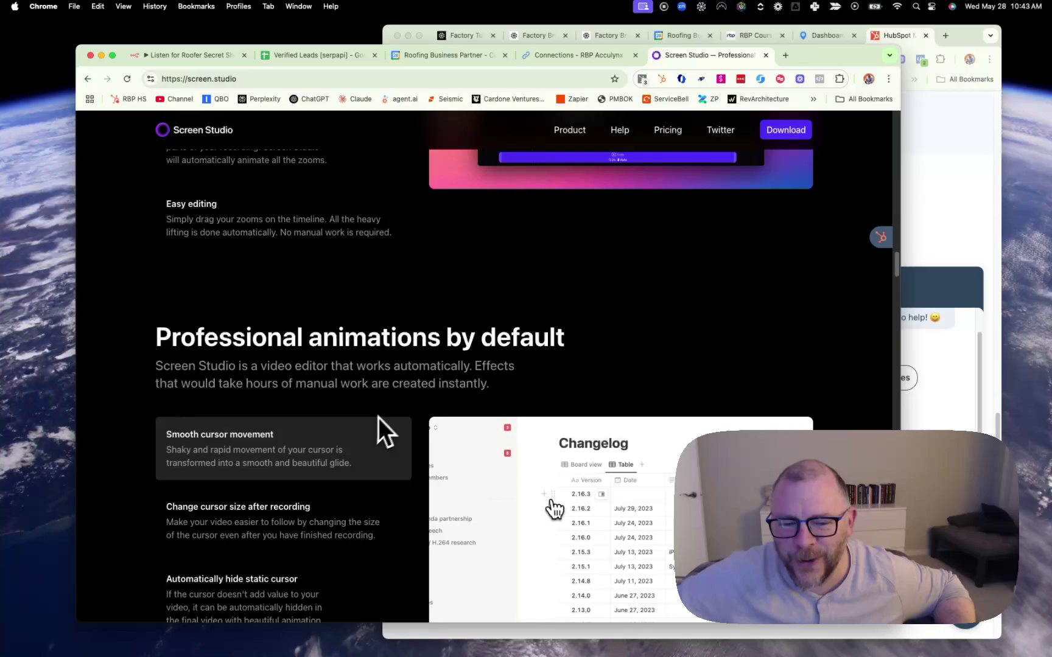
{"action": "scroll", "coordinate": [378, 417], "scroll_direction": "down", "scroll_amount": 2}
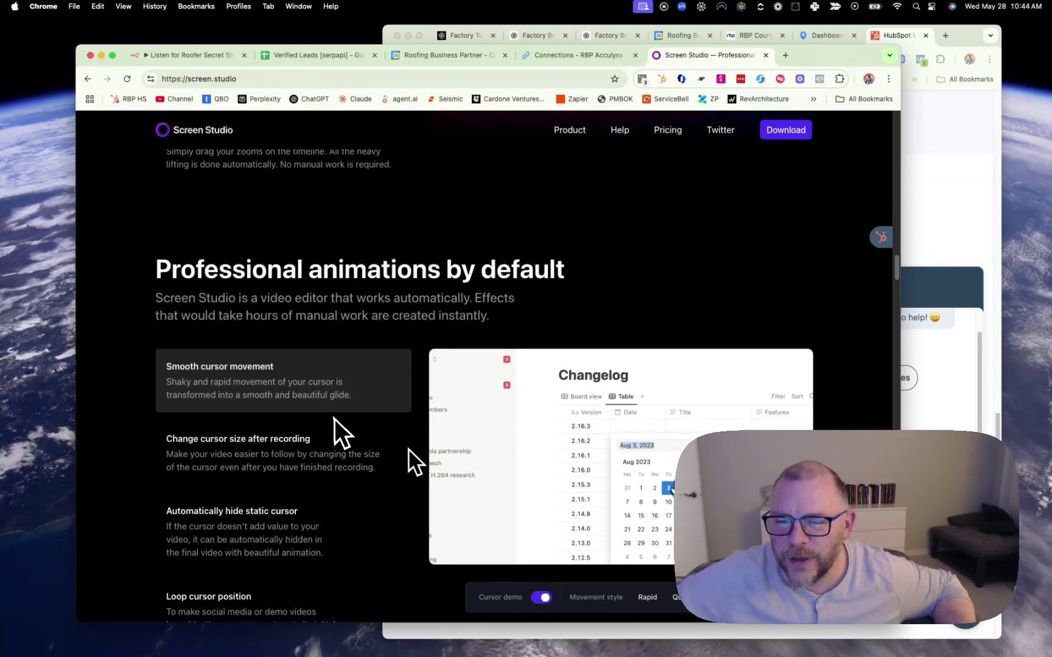
{"action": "scroll", "coordinate": [387, 411], "scroll_direction": "down", "scroll_amount": 1}
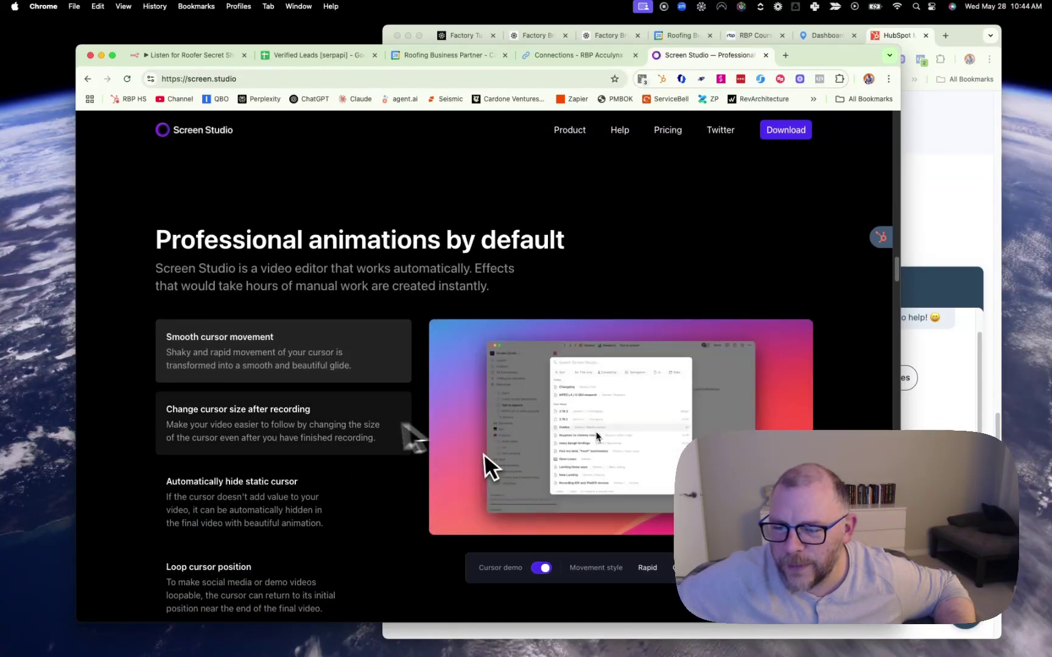
{"action": "scroll", "coordinate": [484, 453], "scroll_direction": "down", "scroll_amount": 5}
{"action": "scroll", "coordinate": [427, 460], "scroll_direction": "down", "scroll_amount": 5}
{"action": "scroll", "coordinate": [359, 444], "scroll_direction": "down", "scroll_amount": 3}
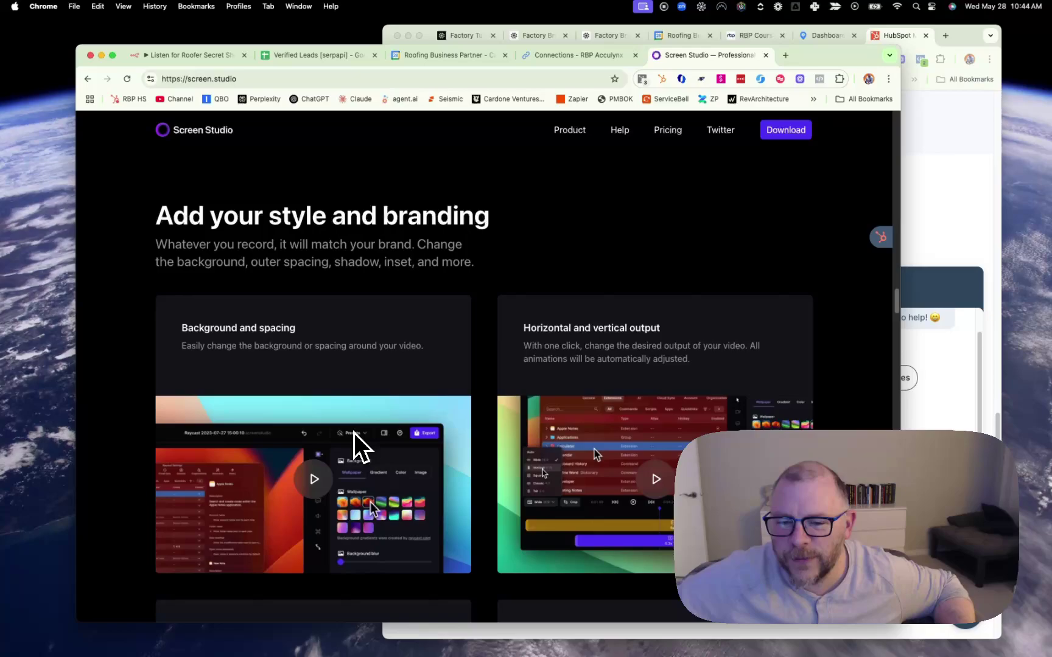
{"action": "scroll", "coordinate": [499, 458], "scroll_direction": "down", "scroll_amount": 5}
{"action": "scroll", "coordinate": [499, 457], "scroll_direction": "down", "scroll_amount": 5}
{"action": "scroll", "coordinate": [498, 457], "scroll_direction": "down", "scroll_amount": 4}
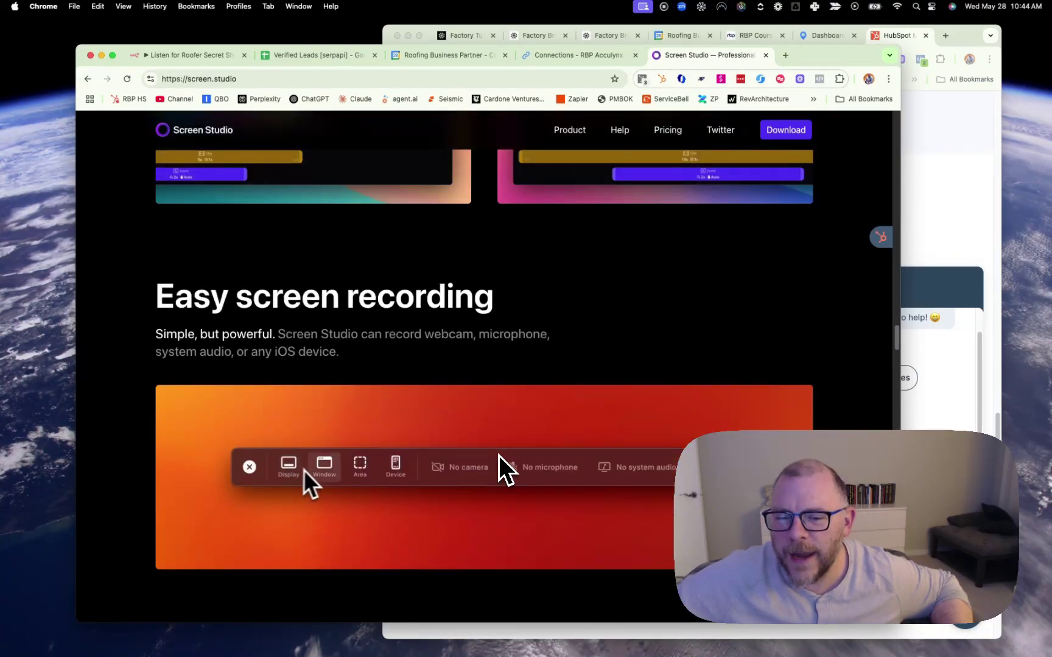